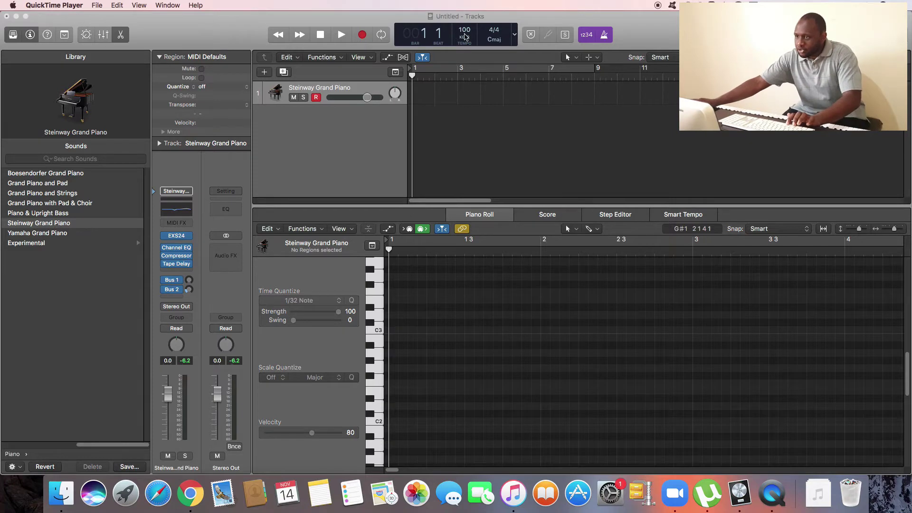
# Audition playback, rewind to bar 1, and record a four-bar Steinway Grand Piano take.
pyautogui.click(606, 35)
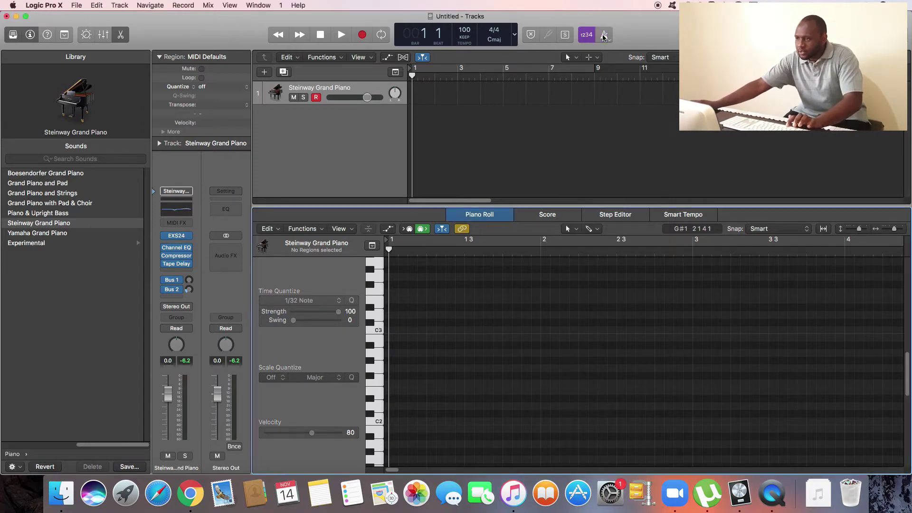
pyautogui.press('space')
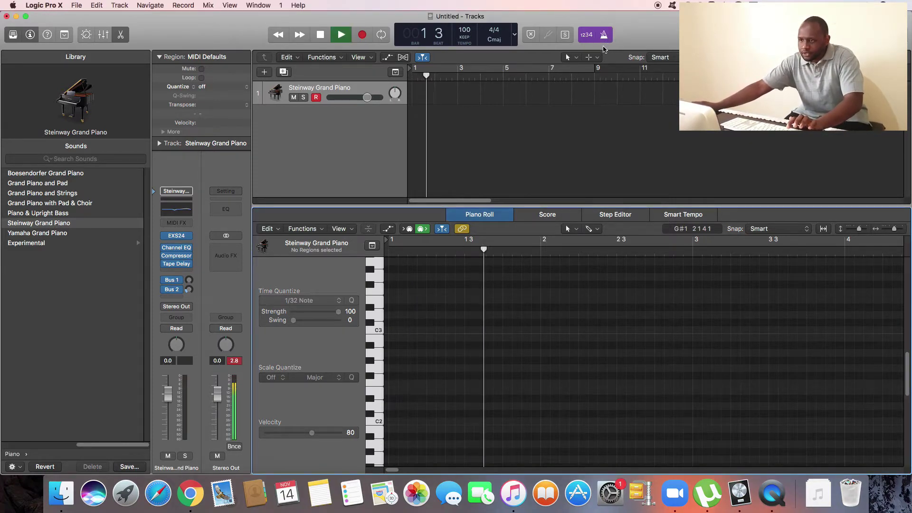
pyautogui.press('space')
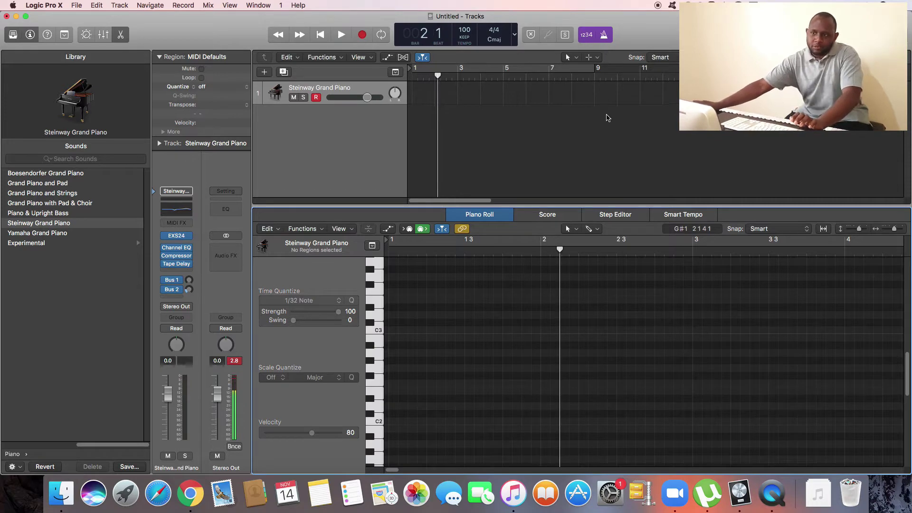
pyautogui.click(413, 76)
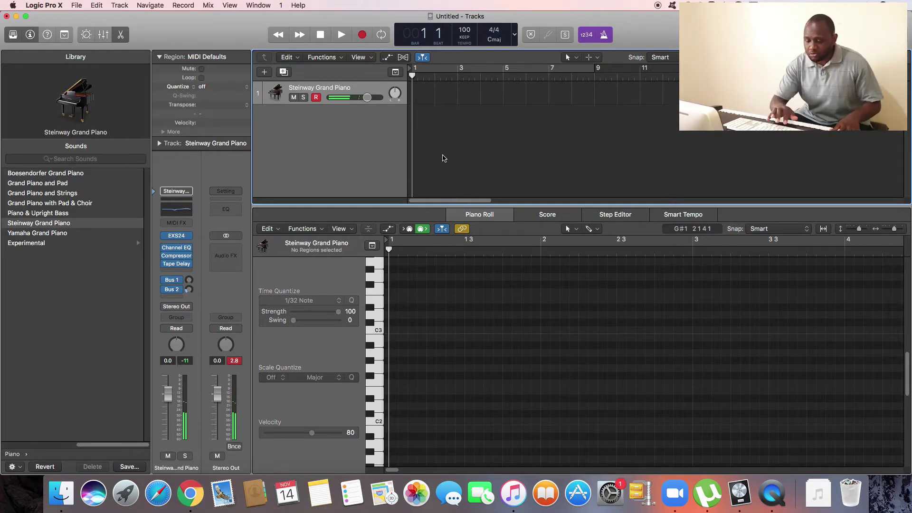
pyautogui.press('r')
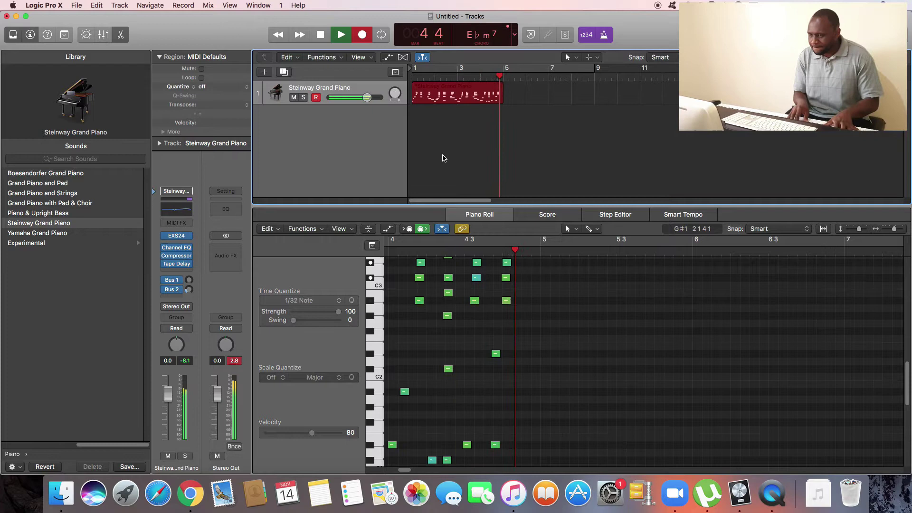
# Stop and delete the first take, then record a new piano take from bar 1 to bar 9.
pyautogui.press('space')
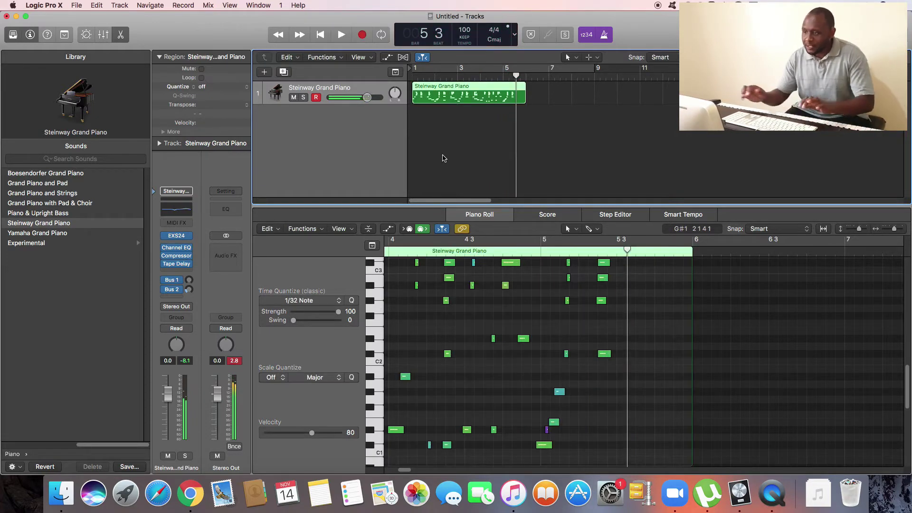
pyautogui.press('Delete')
pyautogui.press('Return')
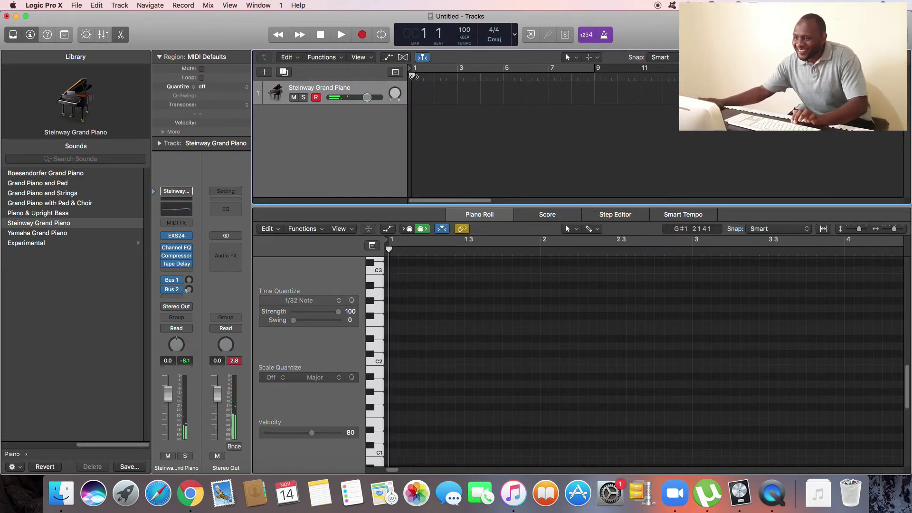
pyautogui.press('r')
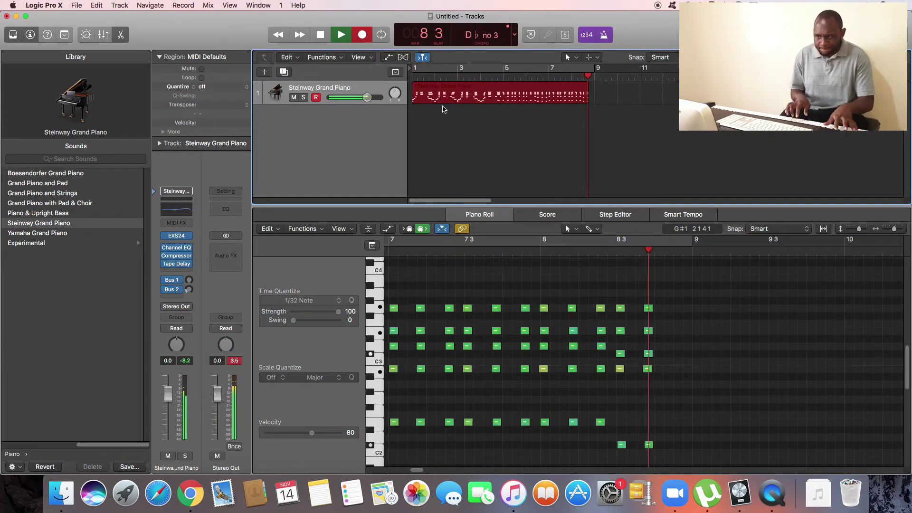
pyautogui.press('space')
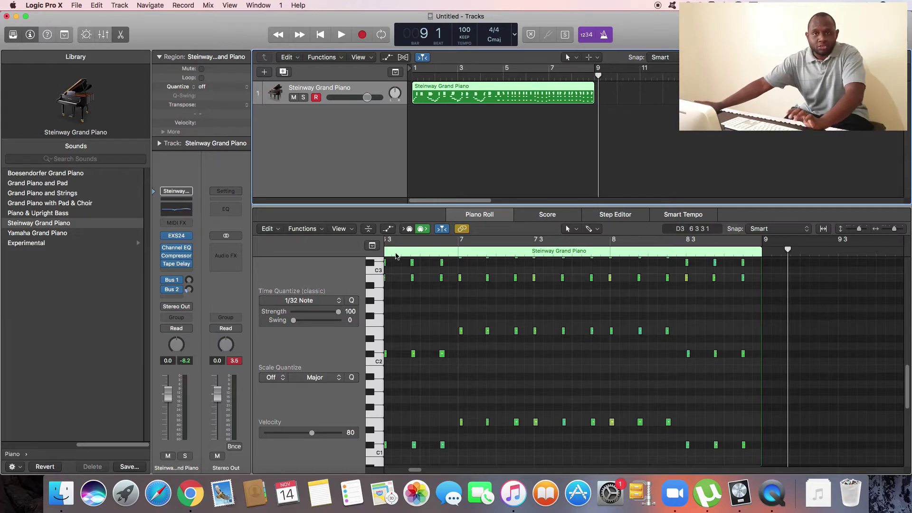
# Give the metronome click a brighter tone at full volume, then enable a bar 1–9 cycle.
pyautogui.rightClick(605, 36)
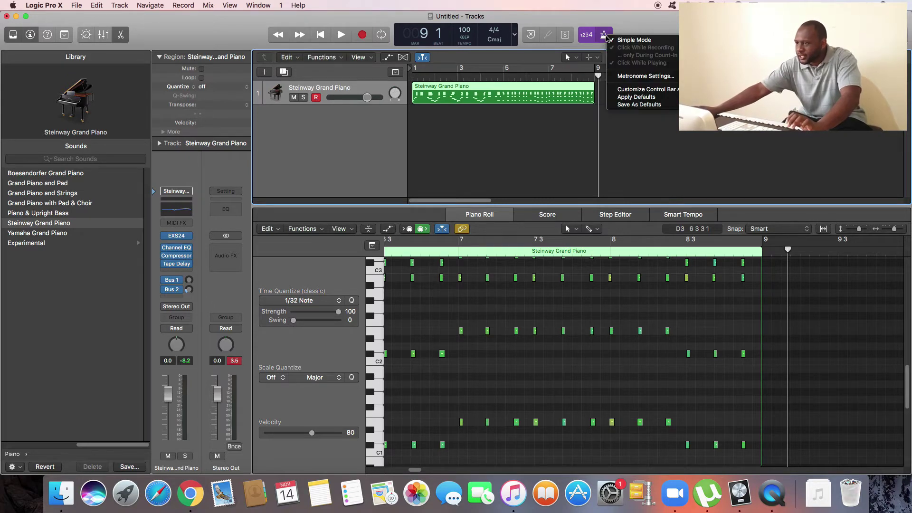
pyautogui.click(639, 76)
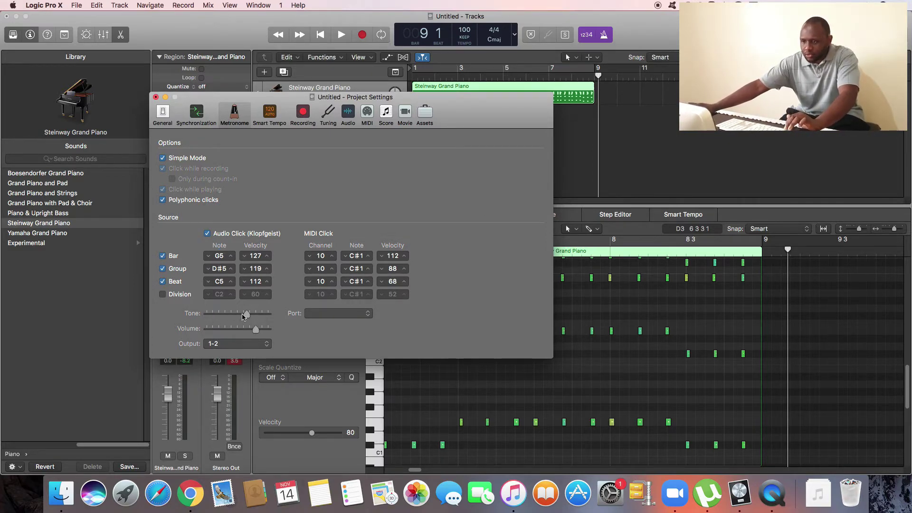
pyautogui.press('space')
pyautogui.moveTo(249, 319)
pyautogui.mouseDown()
pyautogui.moveTo(213, 324)
pyautogui.moveTo(278, 326)
pyautogui.mouseUp()
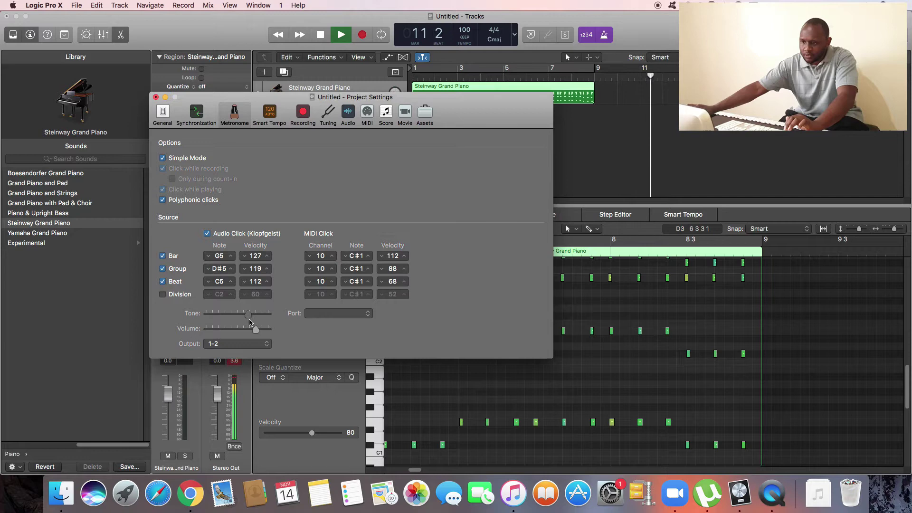
pyautogui.moveTo(278, 327)
pyautogui.mouseDown()
pyautogui.moveTo(258, 333)
pyautogui.moveTo(272, 336)
pyautogui.mouseUp()
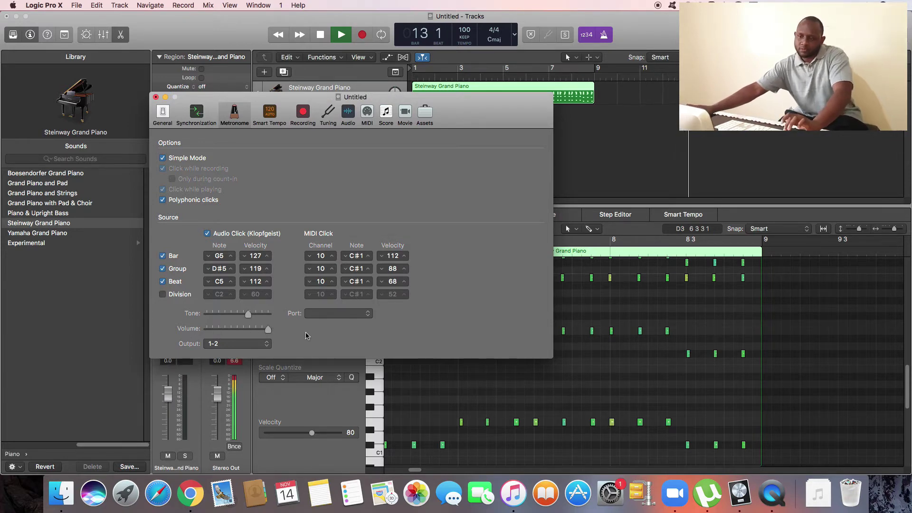
pyautogui.press('space')
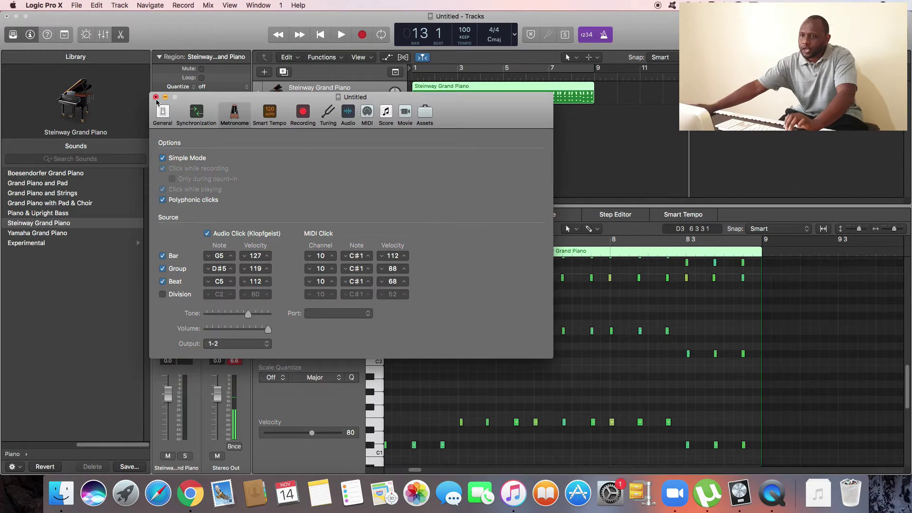
pyautogui.click(156, 97)
pyautogui.click(419, 69)
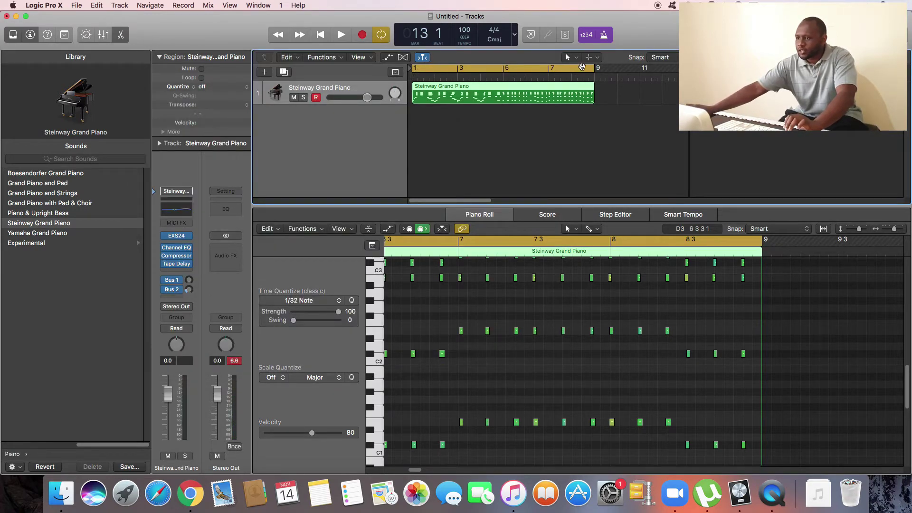
# Fine-tune the cycle end point and bring up the File menu's bounce options.
pyautogui.moveTo(595, 69)
pyautogui.mouseDown()
pyautogui.moveTo(499, 68)
pyautogui.moveTo(596, 68)
pyautogui.mouseUp()
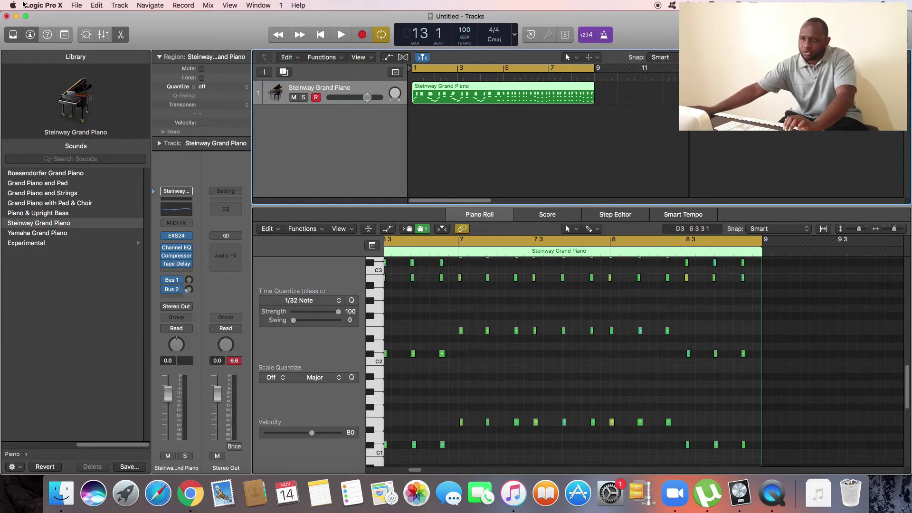
pyautogui.click(76, 5)
pyautogui.moveTo(89, 217)
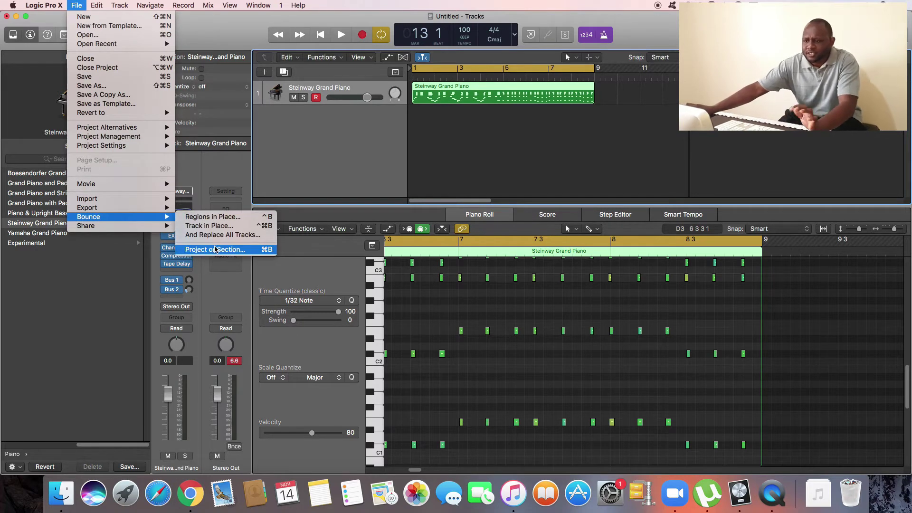
# Bounce bars 1–9 to the Desktop as an MP3 named 'Bounce with metronome'.
pyautogui.click(215, 249)
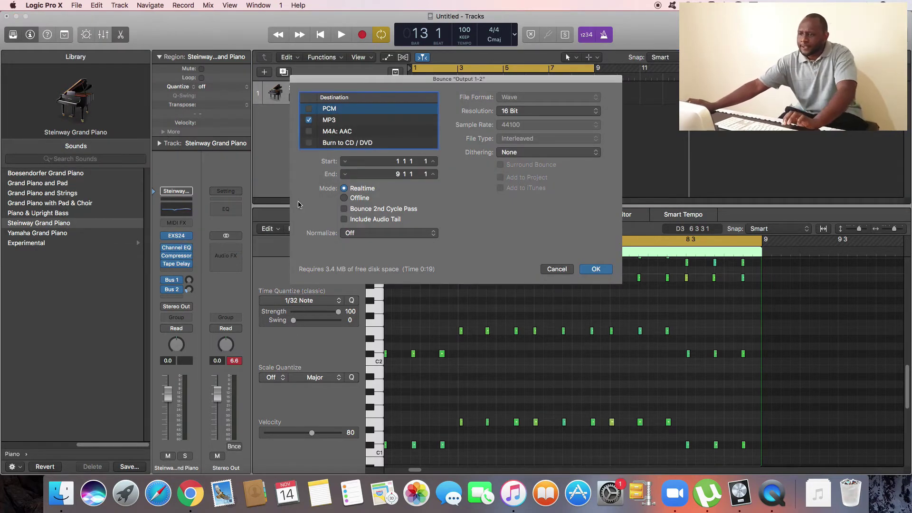
pyautogui.press('Return')
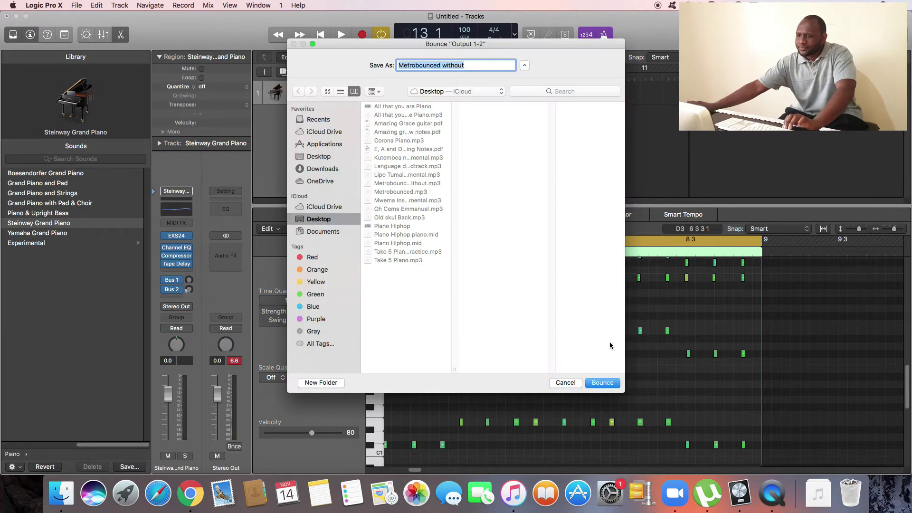
pyautogui.click(472, 65)
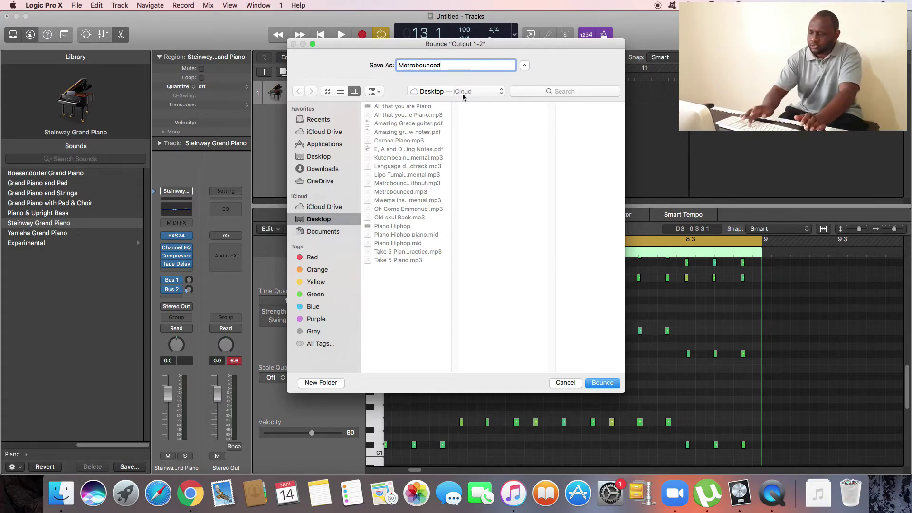
pyautogui.press('BackSpace')
pyautogui.press('BackSpace')
pyautogui.press('BackSpace')
pyautogui.press('BackSpace')
pyautogui.press('BackSpace')
pyautogui.press('BackSpace')
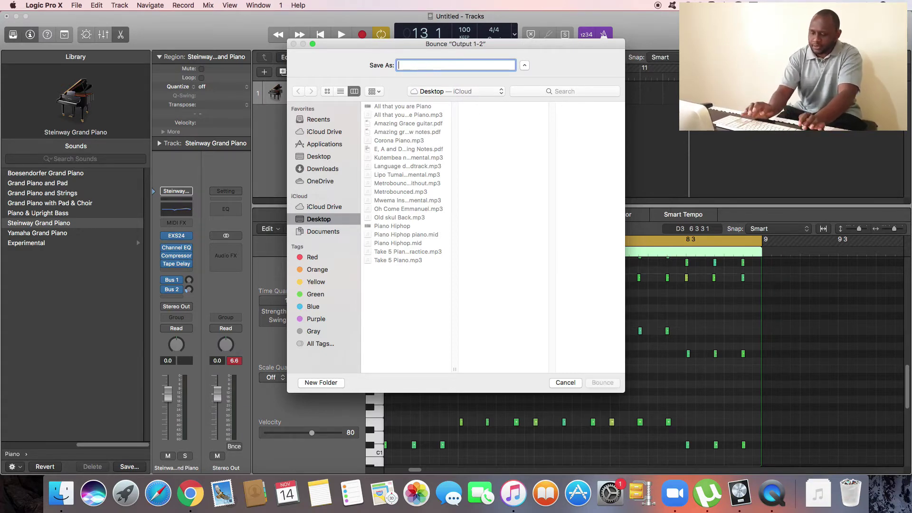
pyautogui.write('Bounce with metronome')
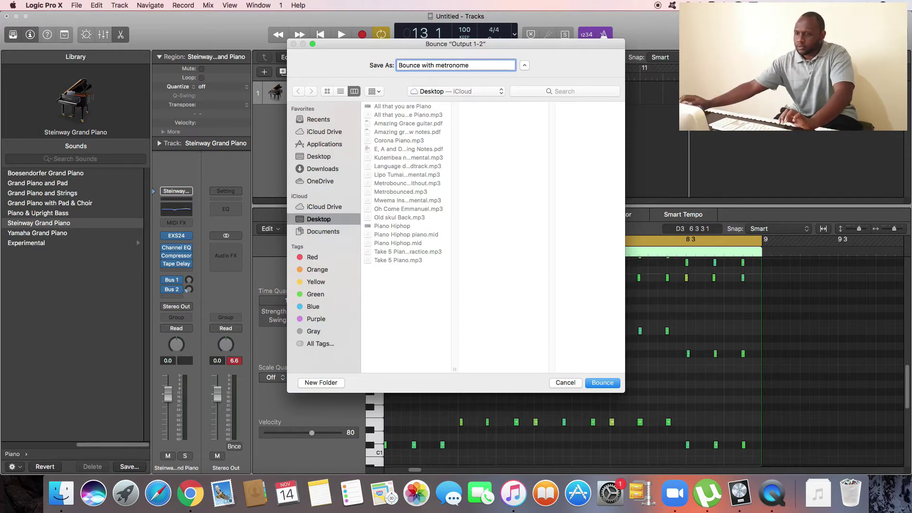
pyautogui.click(604, 382)
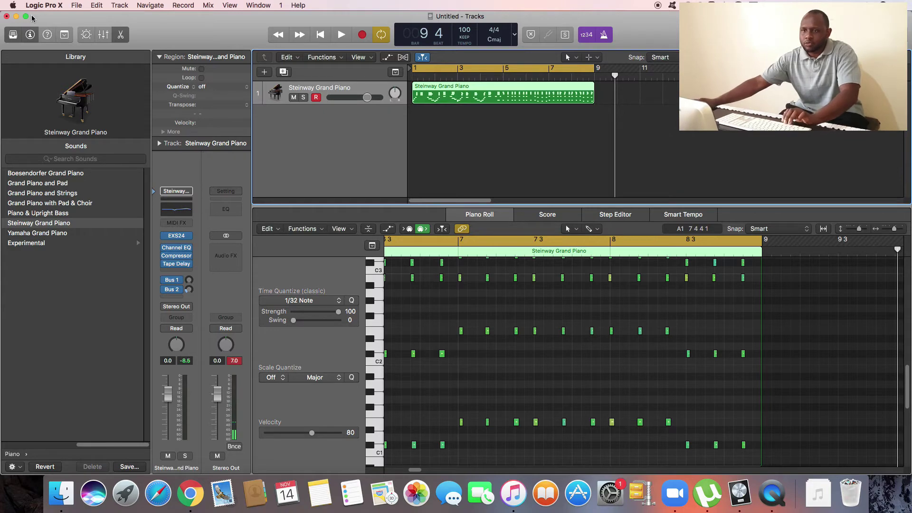
pyautogui.click(16, 16)
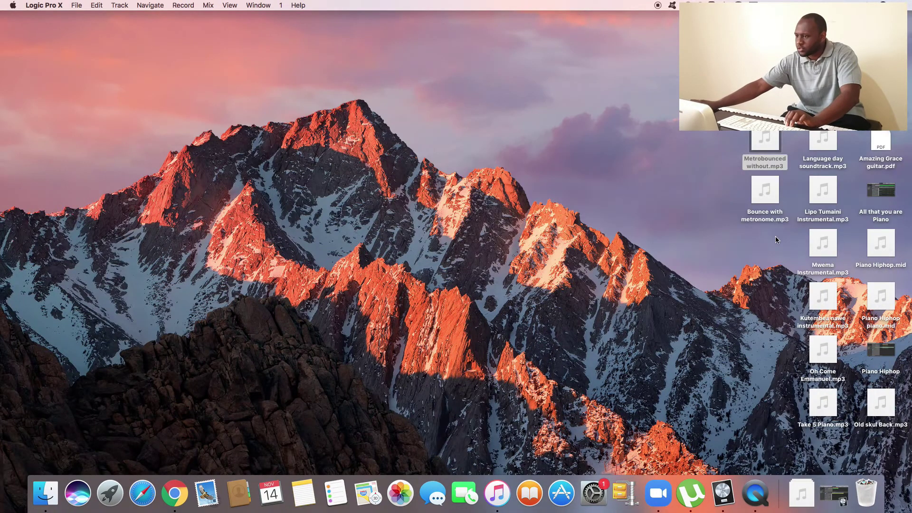
pyautogui.click(766, 189)
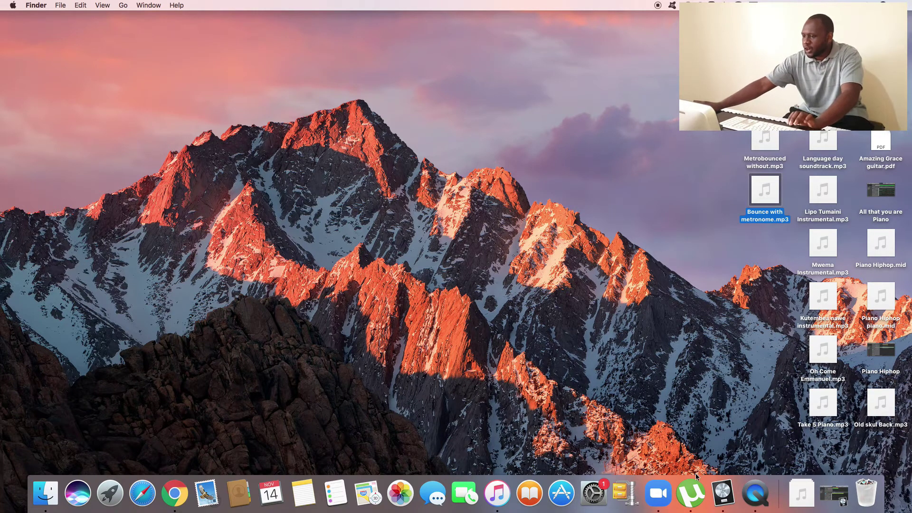
pyautogui.click(723, 492)
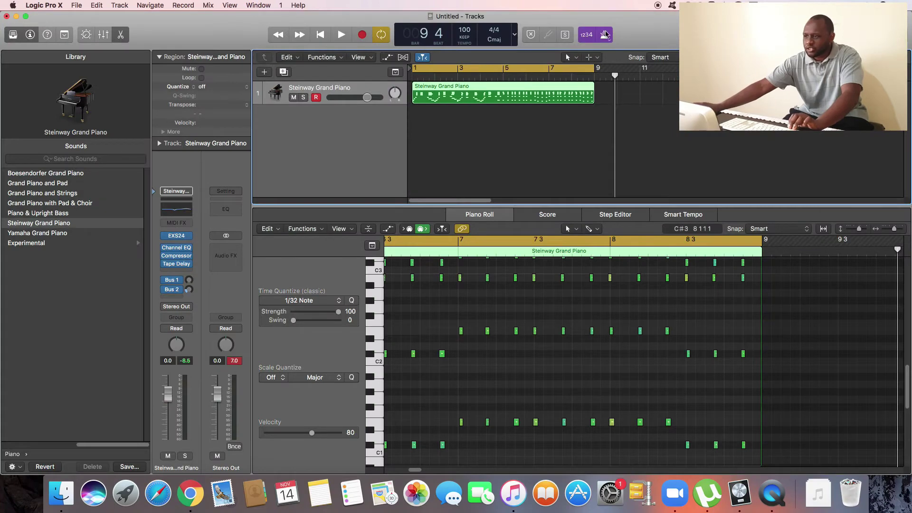
pyautogui.rightClick(605, 34)
pyautogui.click(625, 74)
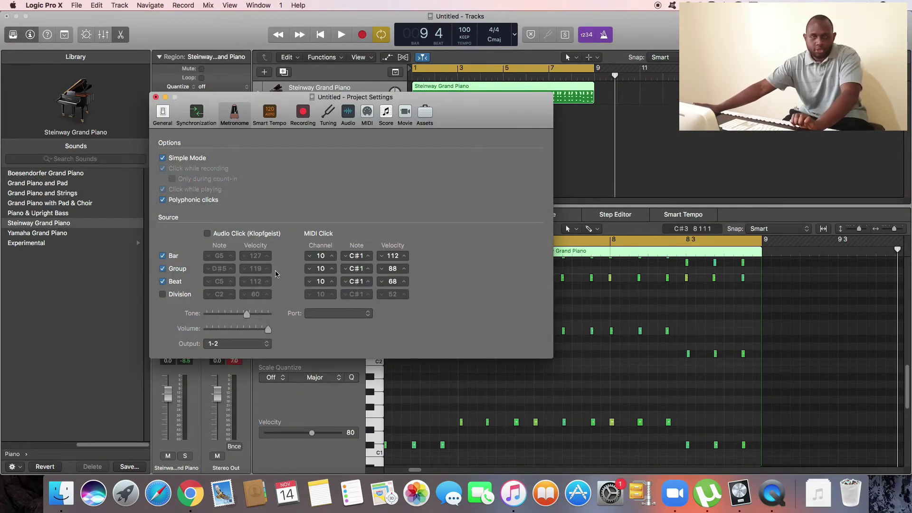
pyautogui.click(156, 97)
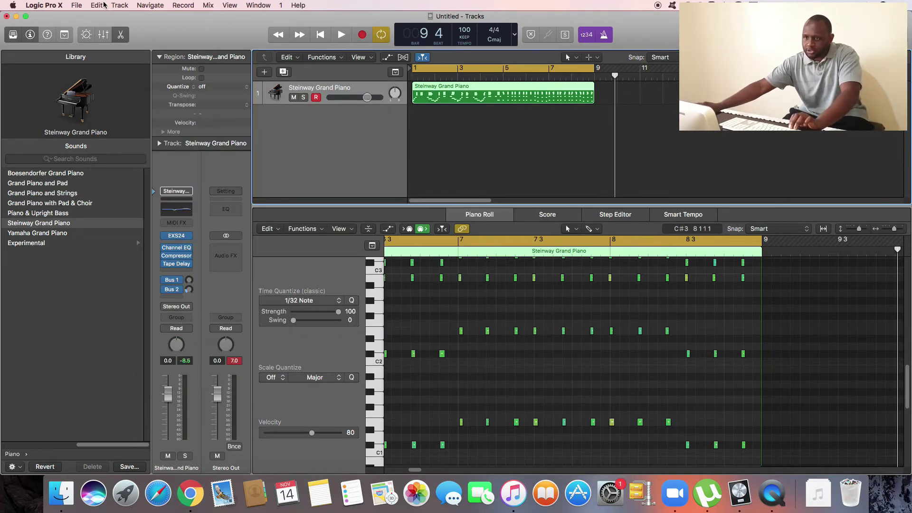
# Bounce bars 1–9 again with the same MP3 settings as 'Bounce without metronome'.
pyautogui.click(76, 5)
pyautogui.moveTo(89, 217)
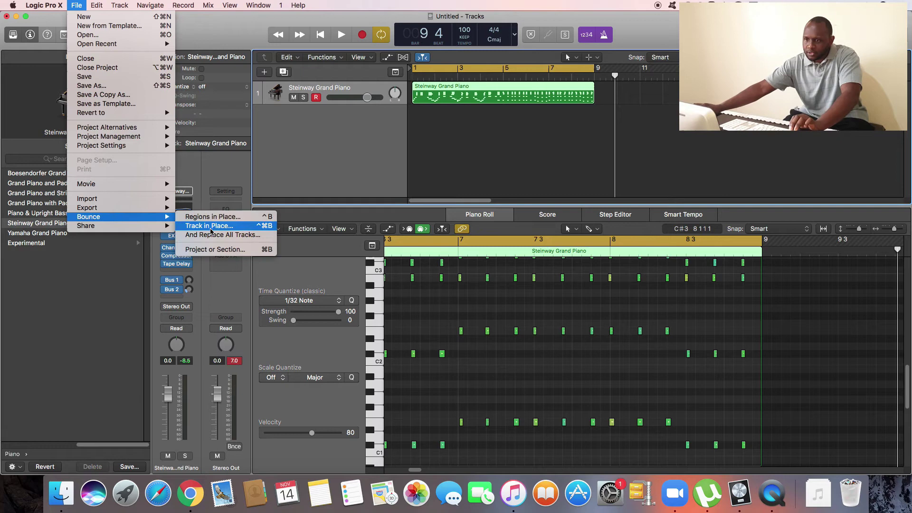
pyautogui.click(216, 250)
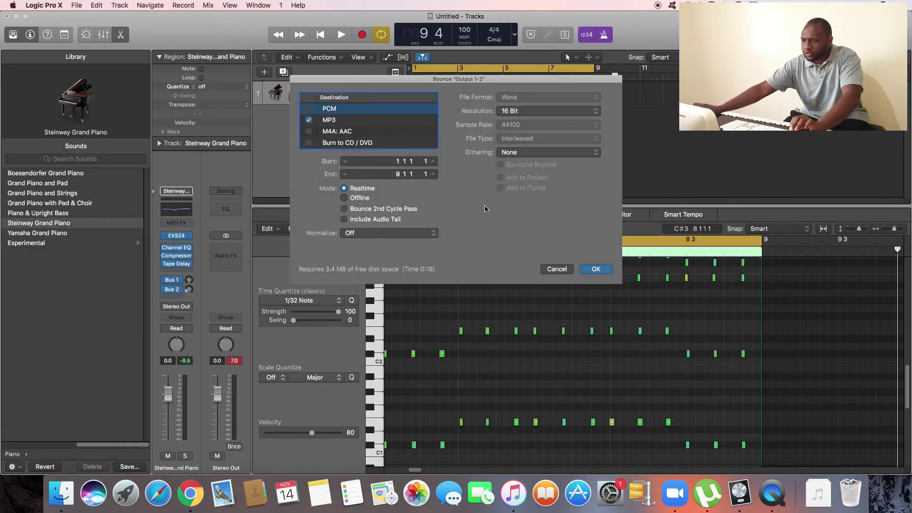
pyautogui.click(597, 270)
pyautogui.write('Bounce without metronome')
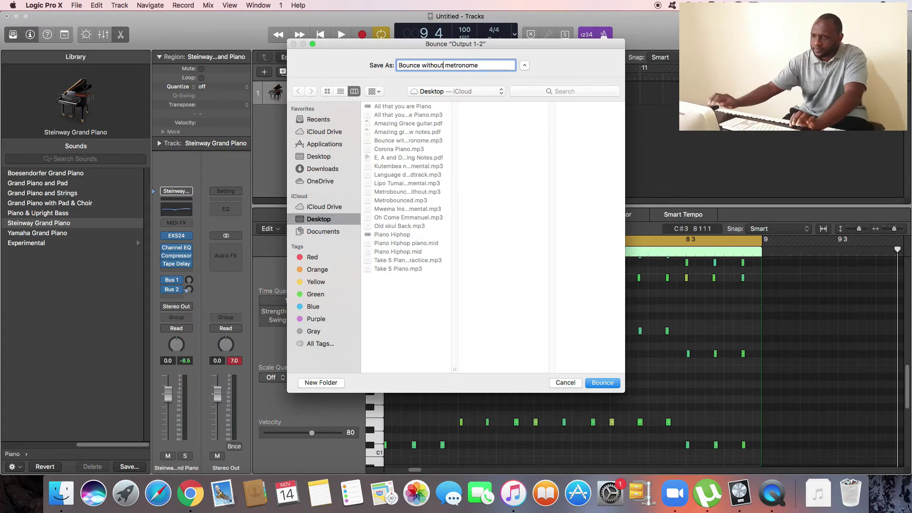
pyautogui.press('Return')
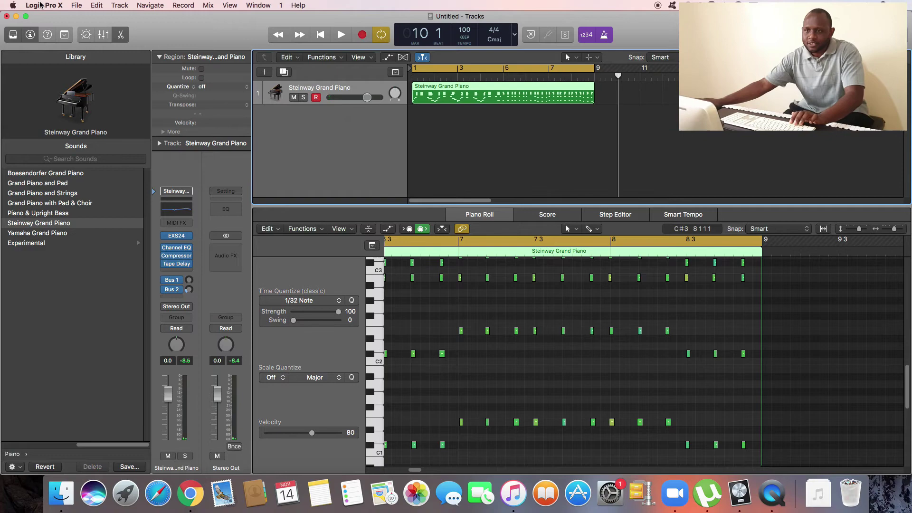
# Minimize Logic and play the Bounce without metronome.mp3 preview on the desktop.
pyautogui.click(16, 17)
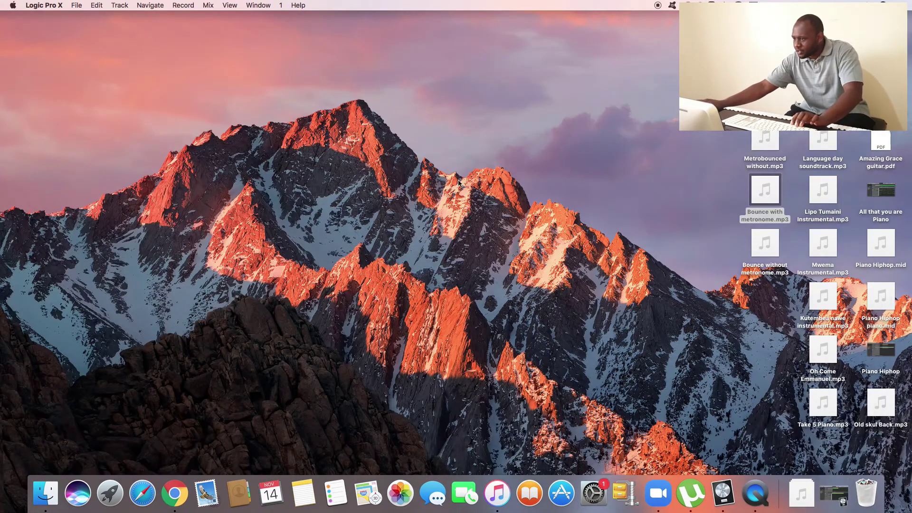
pyautogui.click(766, 245)
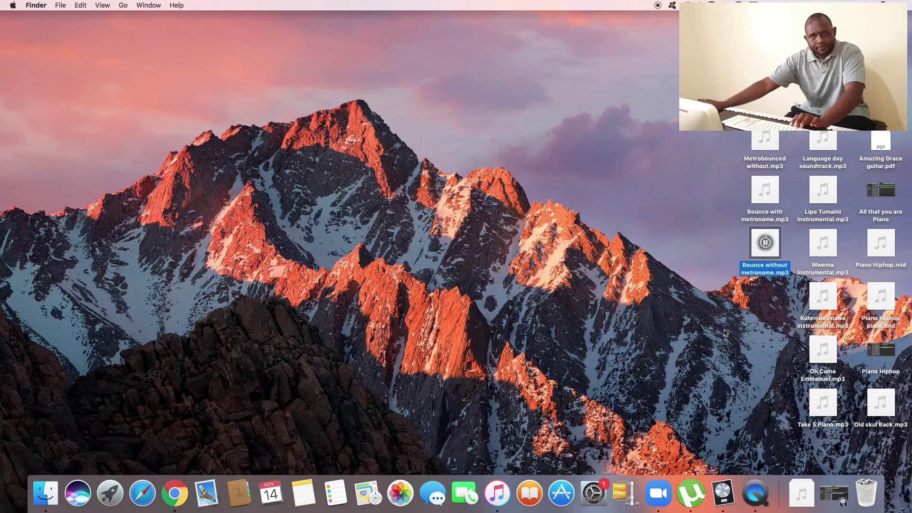